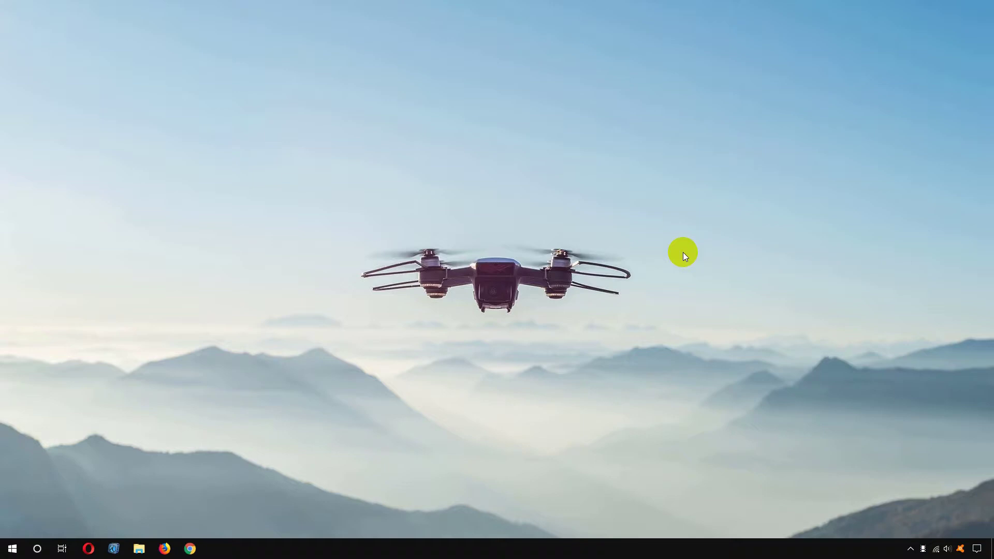
Step: Launch Firefox and load youtube.com
click(165, 549)
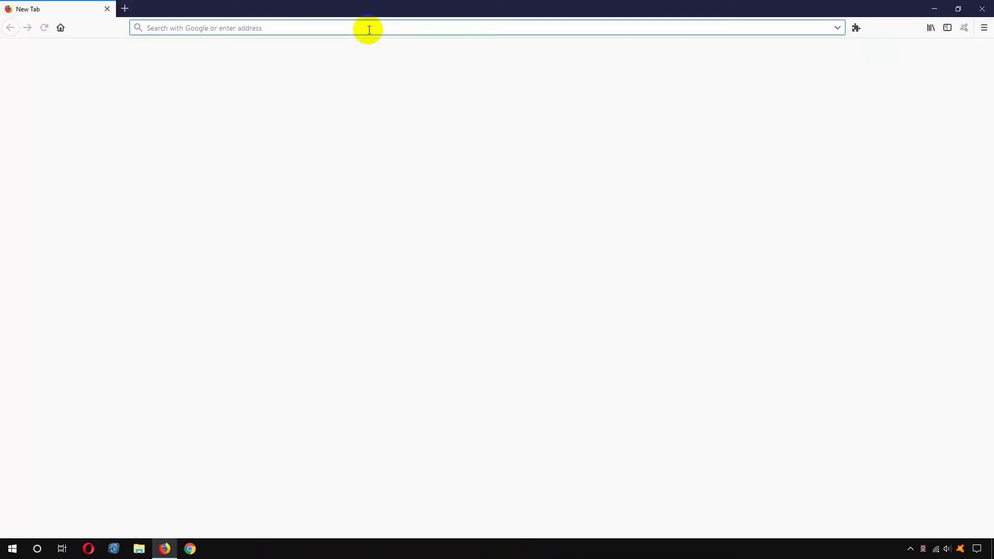
text(youtube.com)
key(Return)
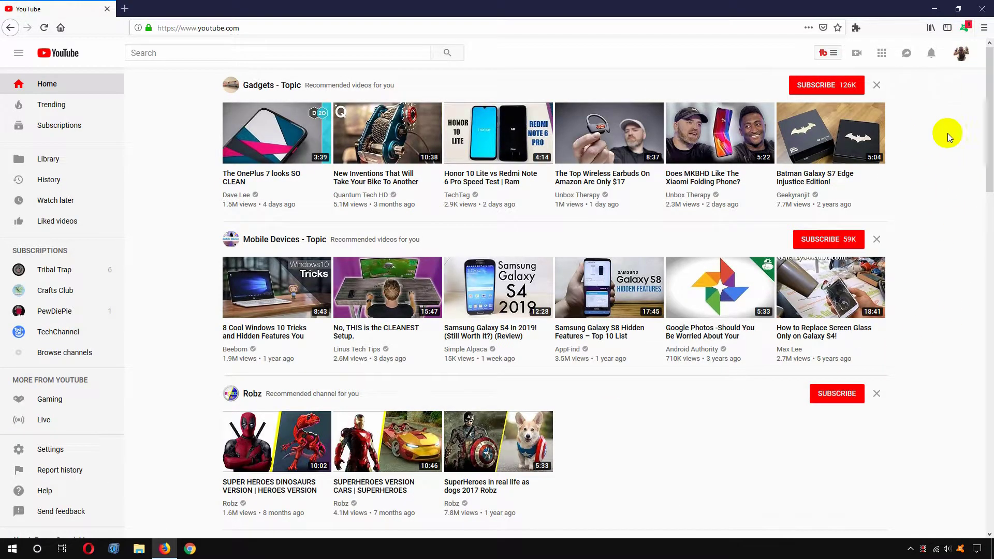
Step: Review all the account's channels from YouTube Settings, then return to Account settings
click(962, 61)
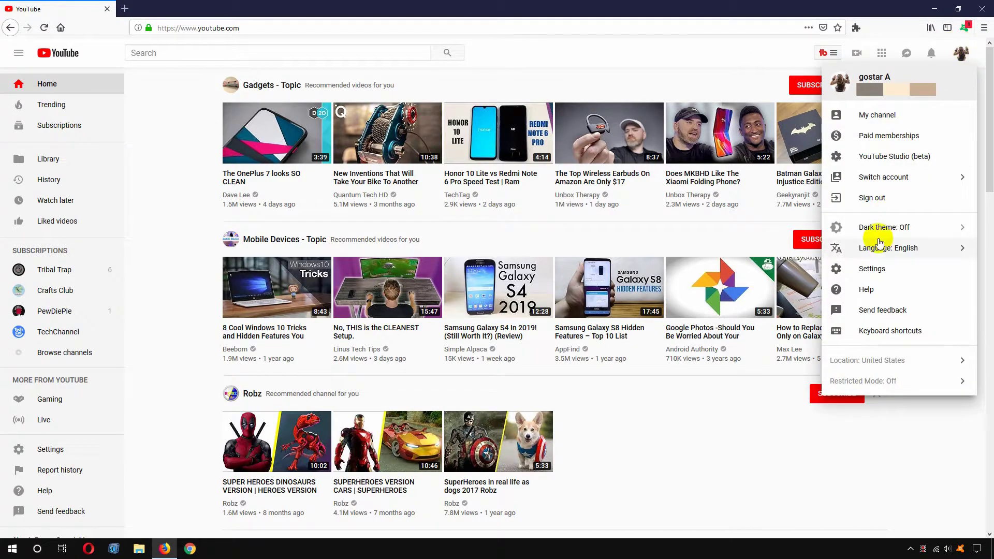
click(873, 269)
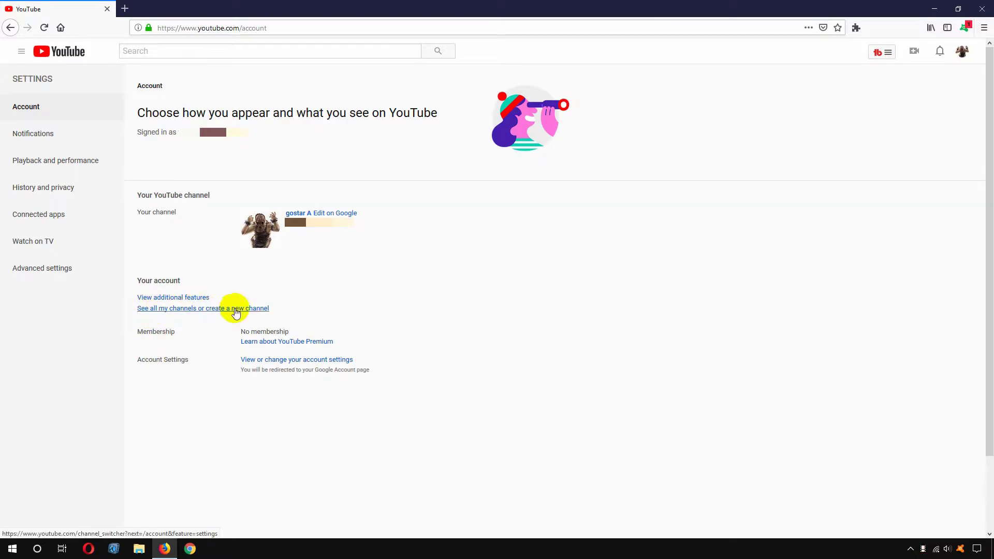
click(256, 309)
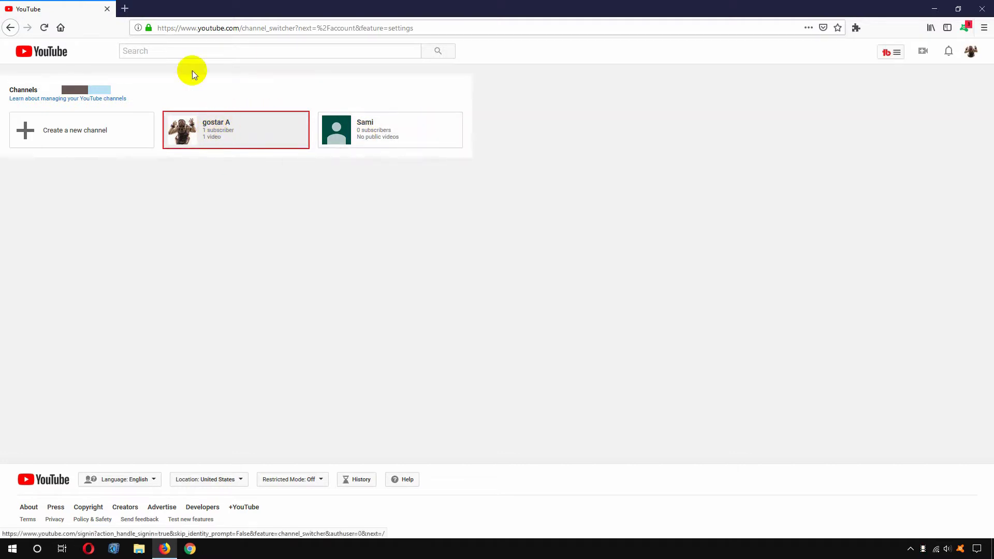
click(9, 27)
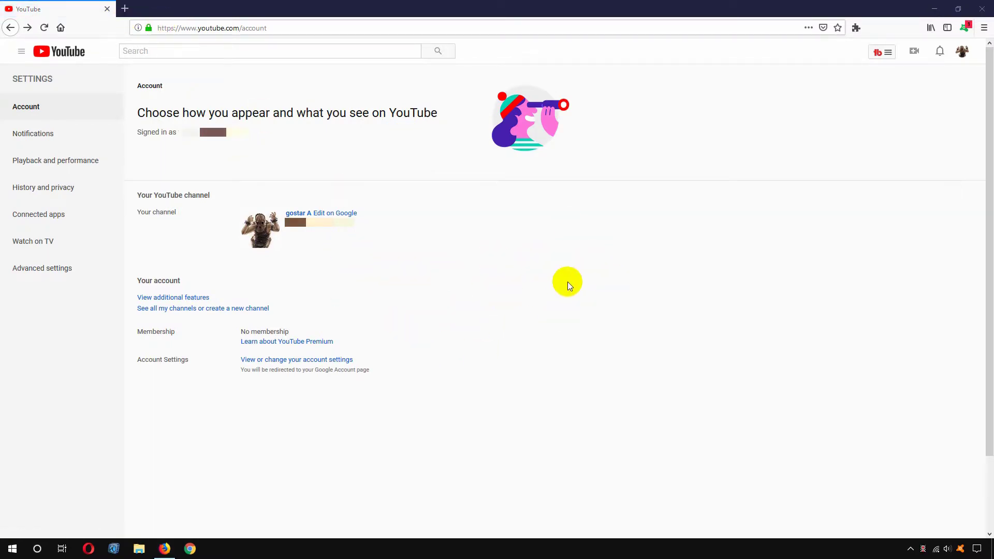
Step: In a new tab, go to plus.google.com/brand
click(124, 8)
text(pl)
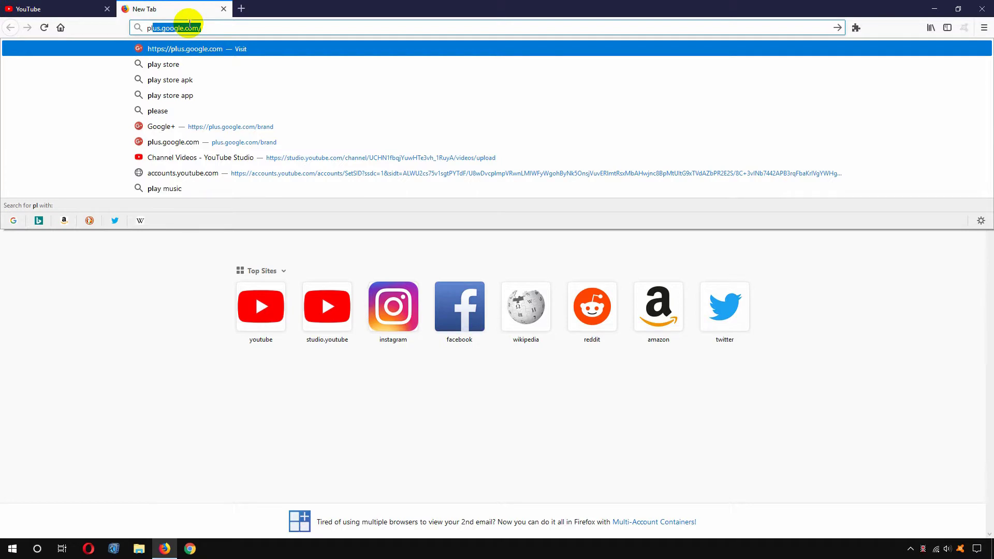
click(190, 26)
text(bran)
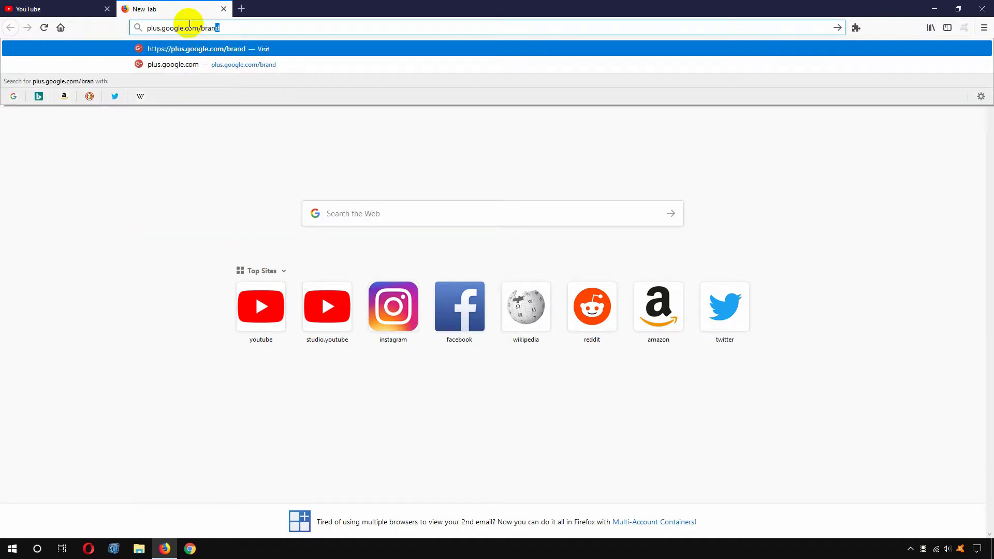
key(Return)
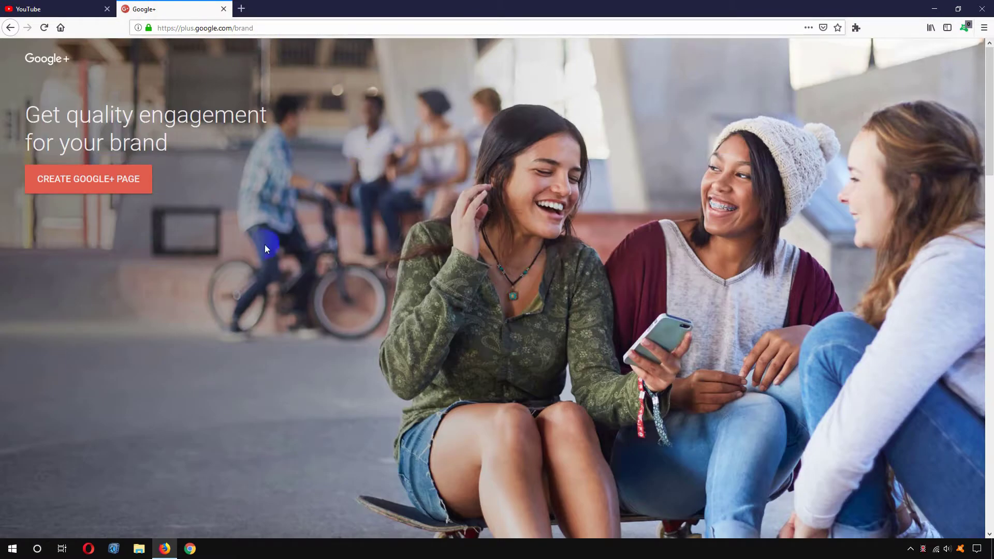
Step: Create a Google+ page with the Brand Account name 'Viral Vlogs'
click(87, 189)
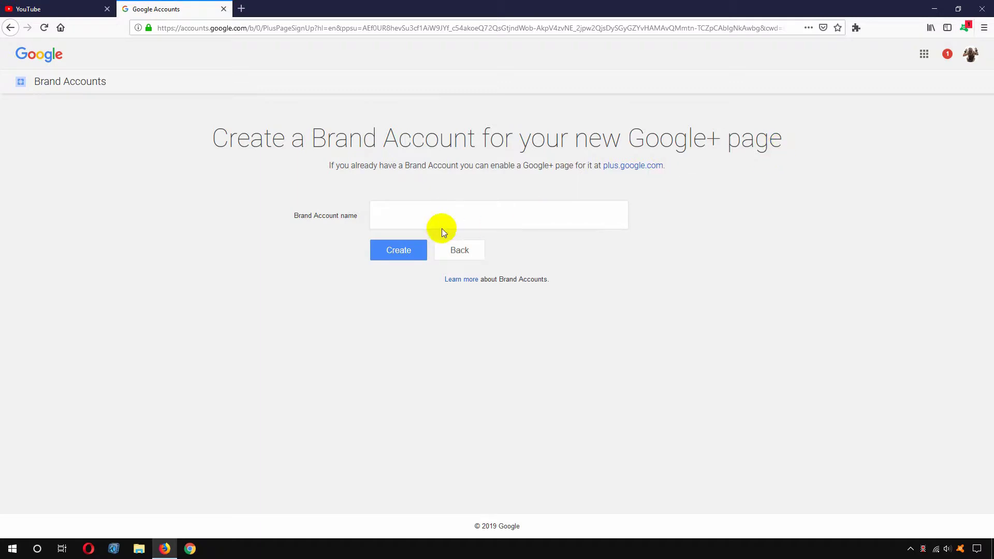
click(402, 210)
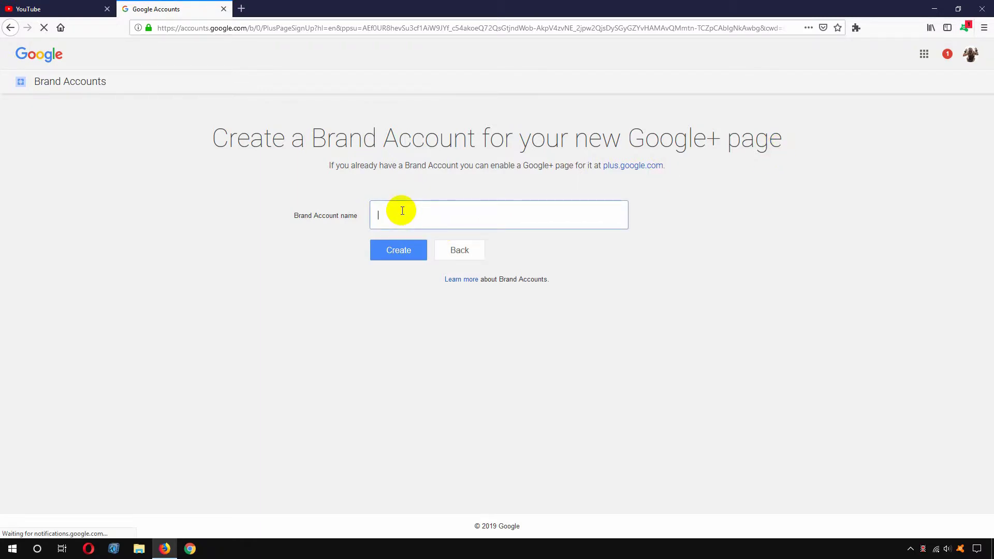
text(Viral Vlogs)
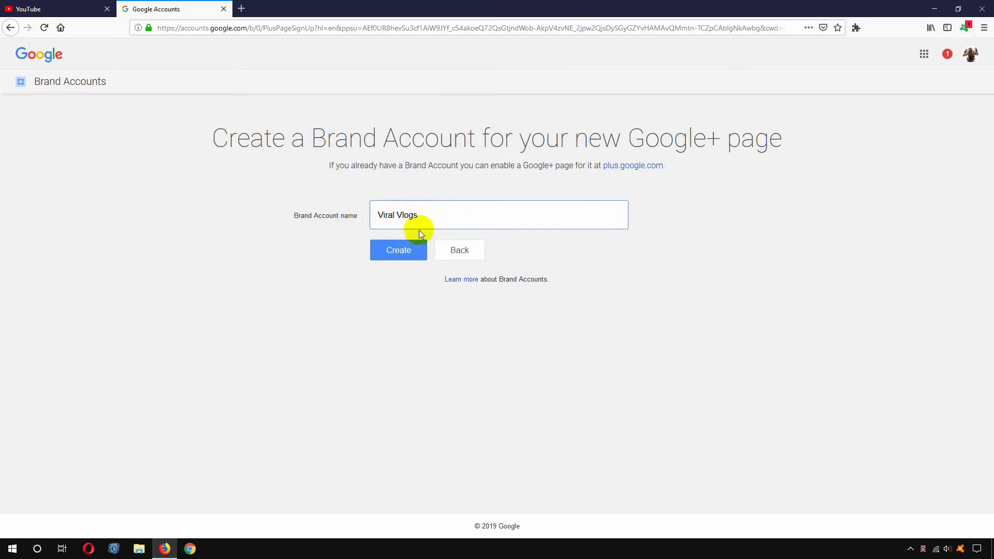
click(398, 254)
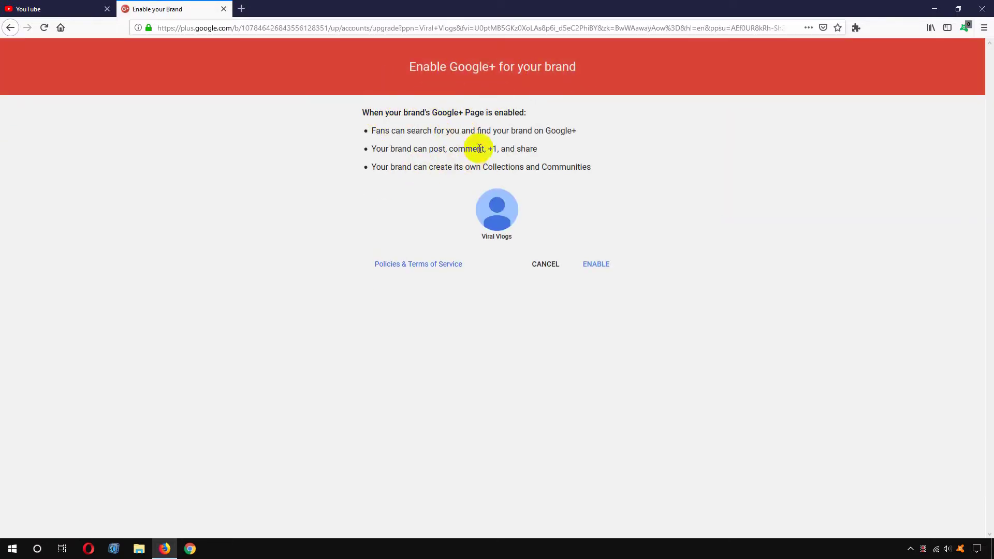
Step: Enable Google+ for Viral Vlogs, continue past the welcome, and return to the YouTube tab
click(603, 265)
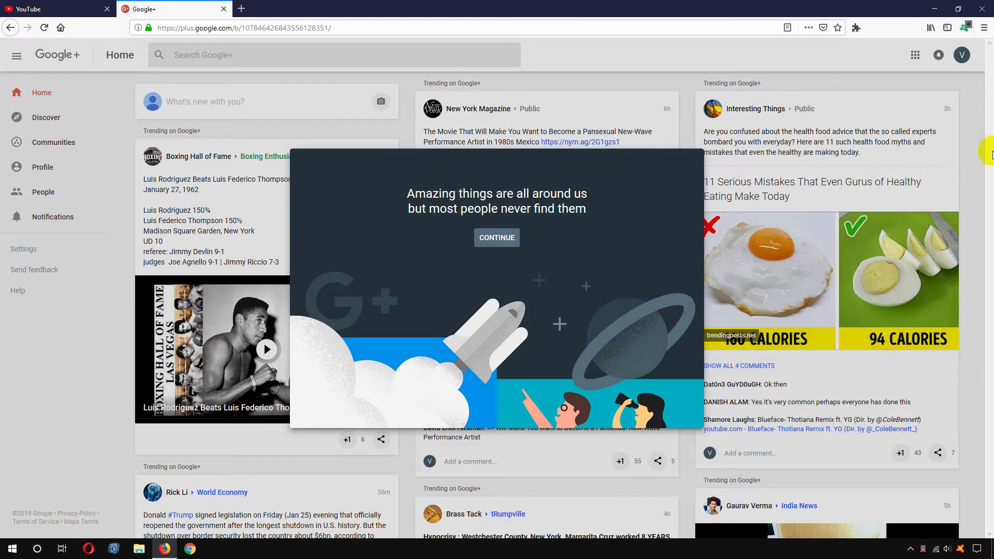
click(495, 240)
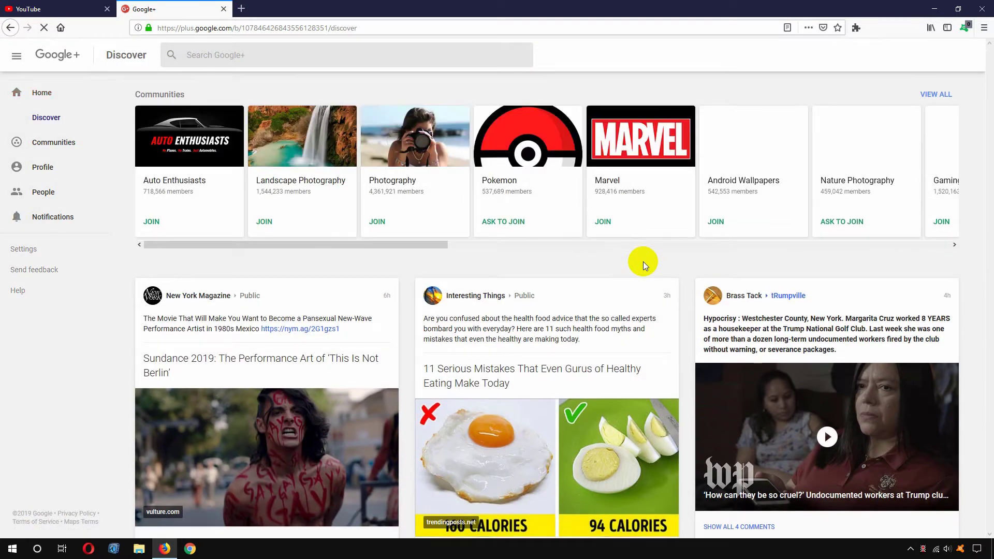
click(49, 8)
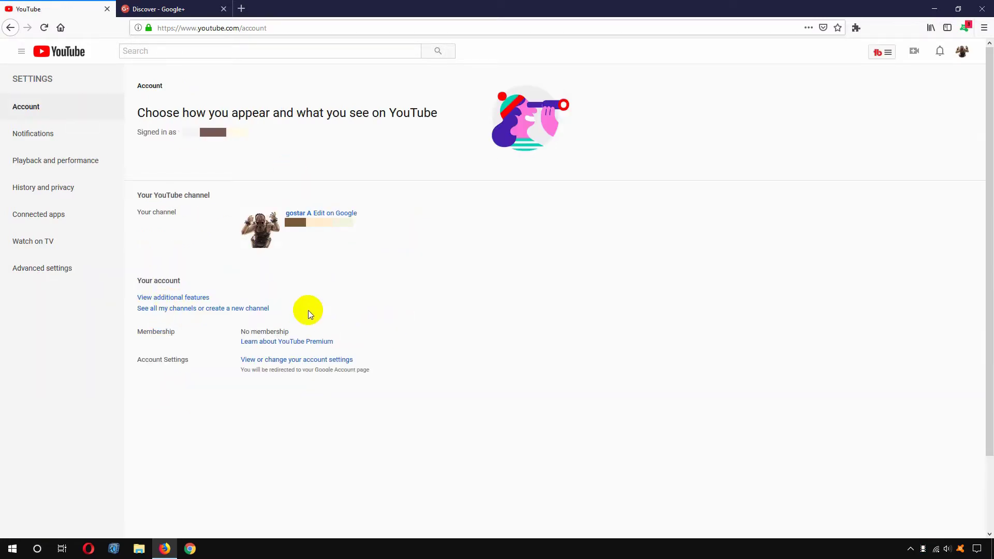
Step: Check the channel list for the new brand account, then open Advanced account settings
click(232, 313)
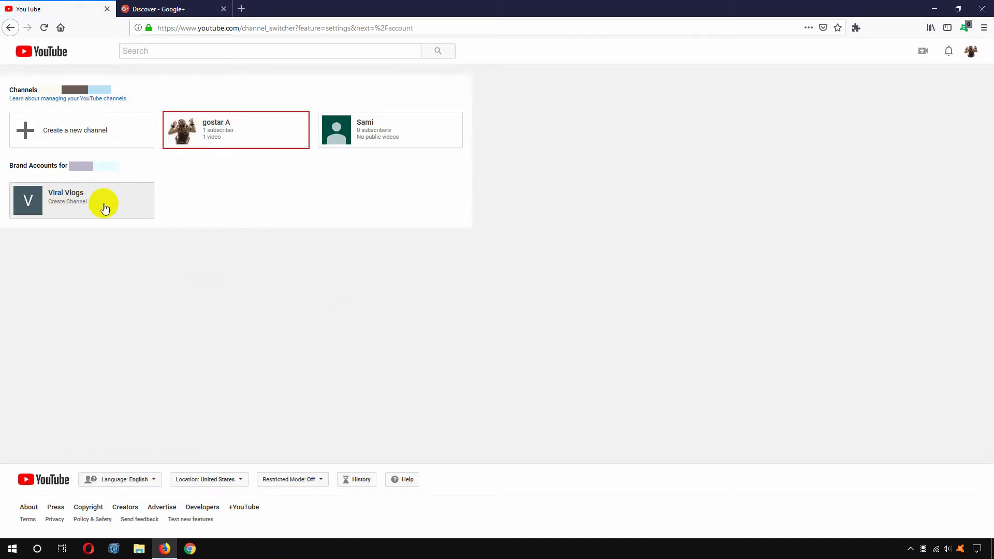
click(10, 27)
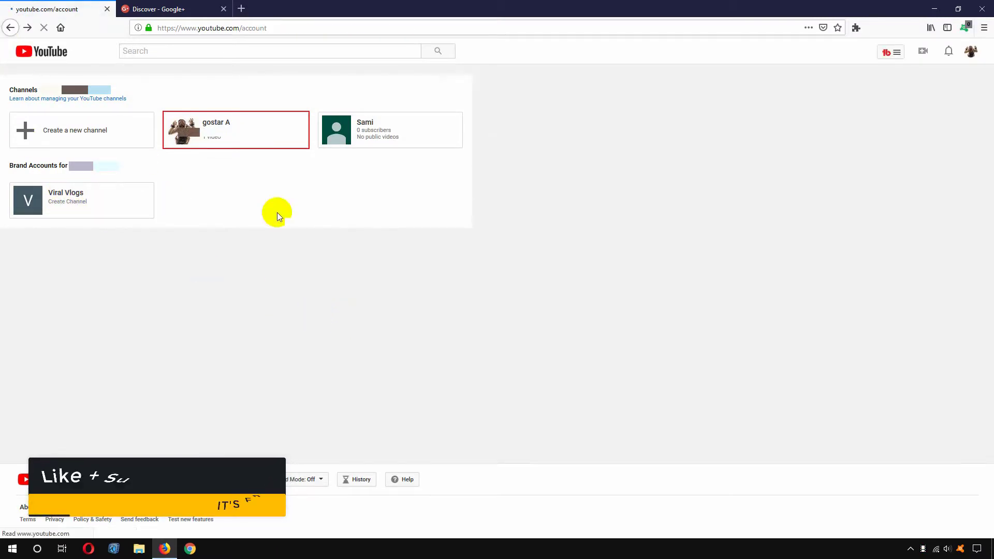
click(37, 273)
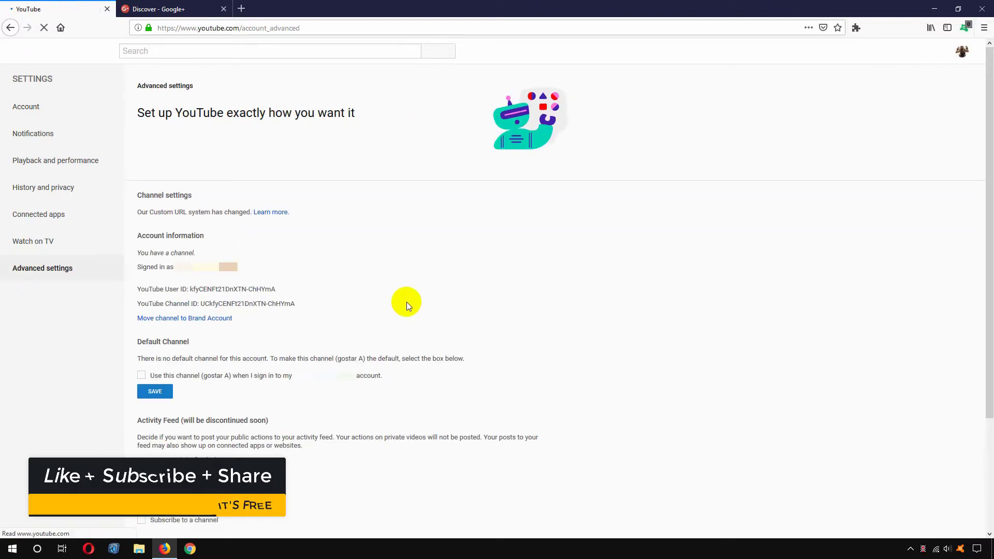
click(99, 270)
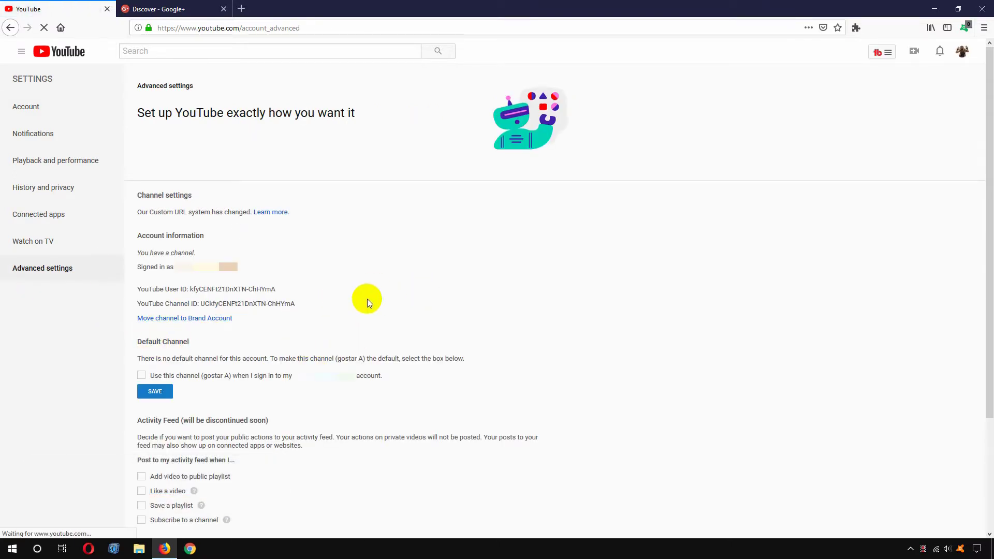
Step: Start moving the channel to a brand account, verify with the account password, and decline saving the login
click(205, 319)
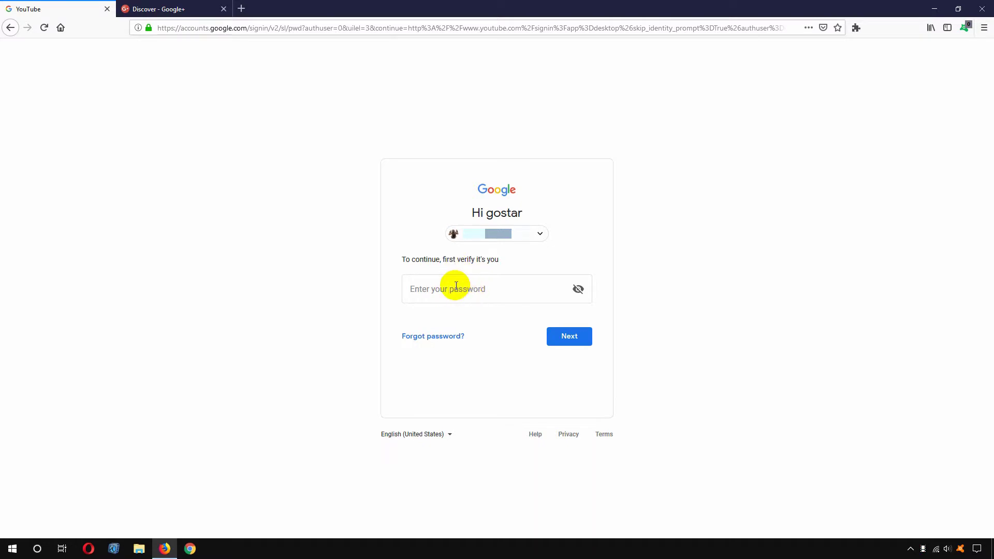
click(456, 286)
text(•••••••••)
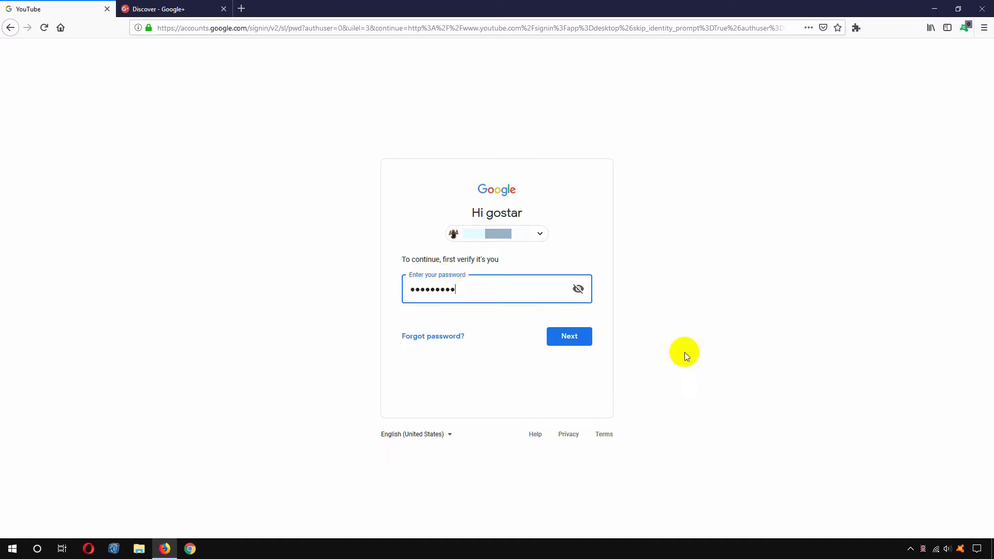
click(571, 337)
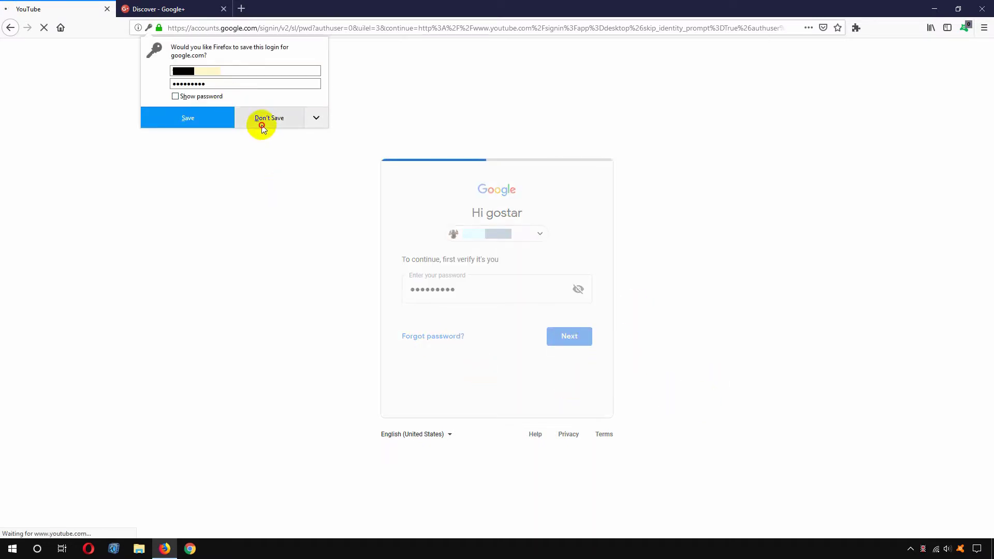
click(260, 123)
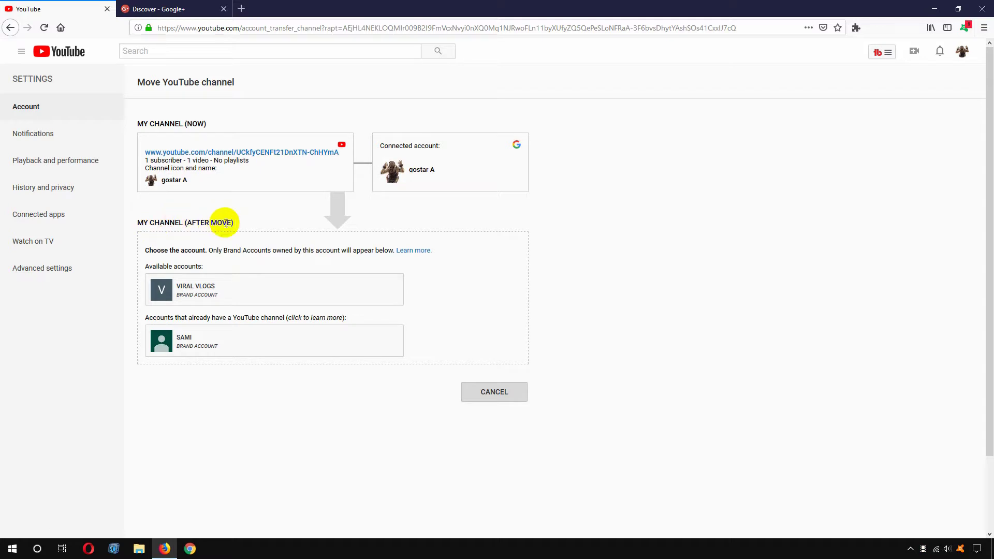
Step: Select Viral Vlogs as the destination and confirm moving the channel
click(213, 291)
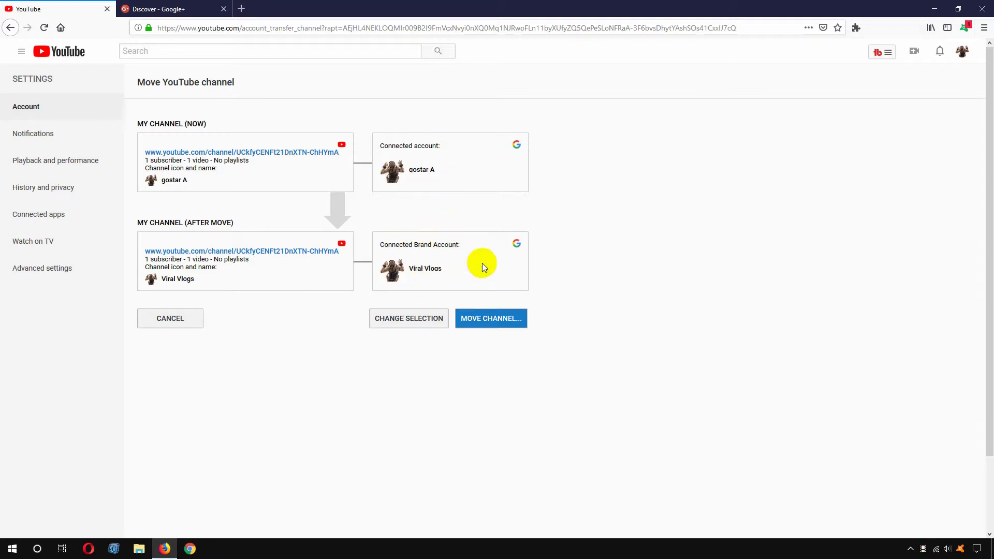
click(511, 317)
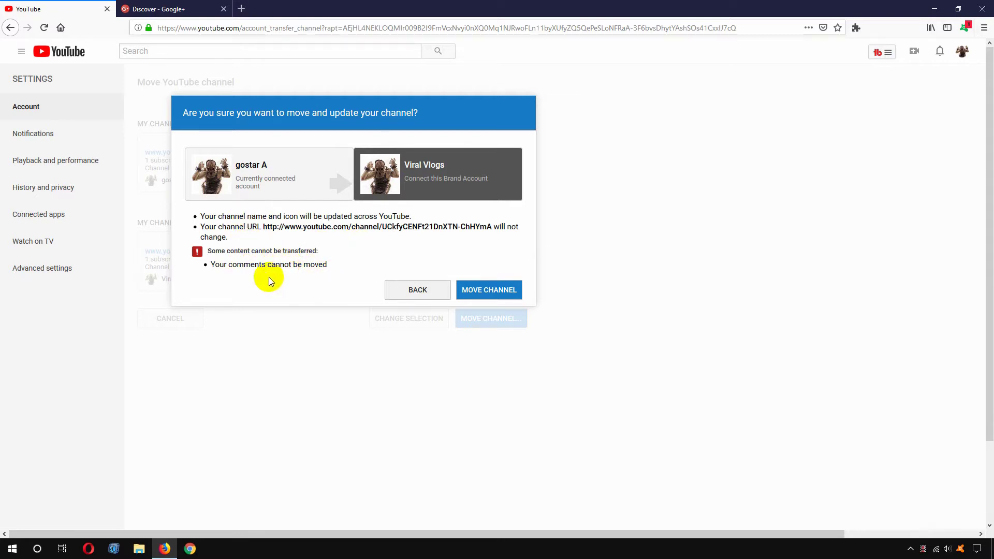
click(480, 292)
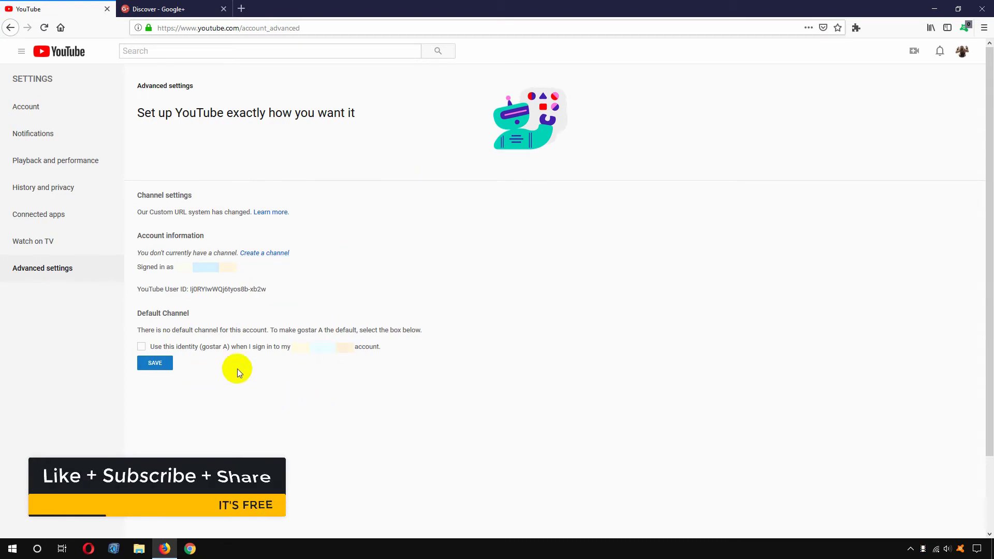
Step: Save default channel settings, switch to the Viral Vlogs channel, and open Add or remove managers
click(169, 368)
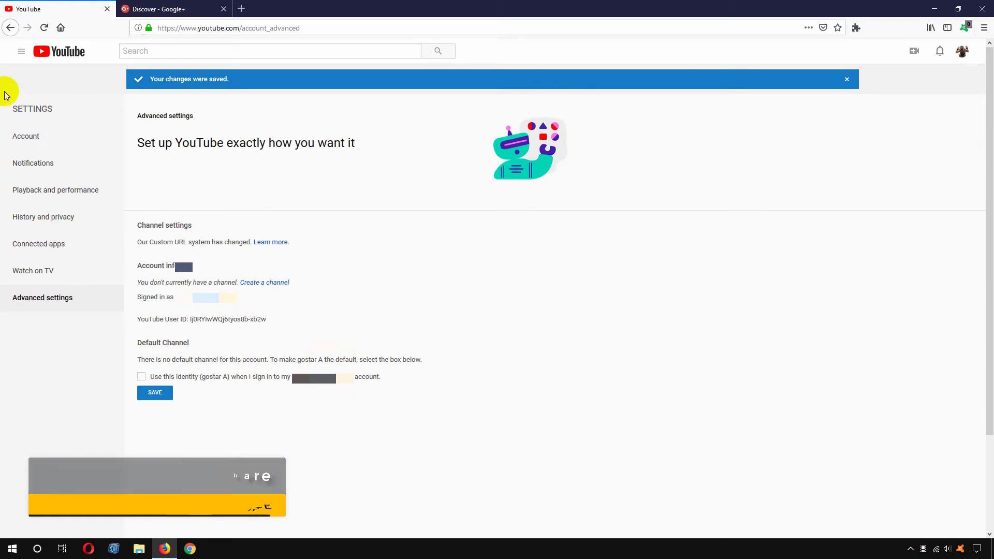
click(25, 136)
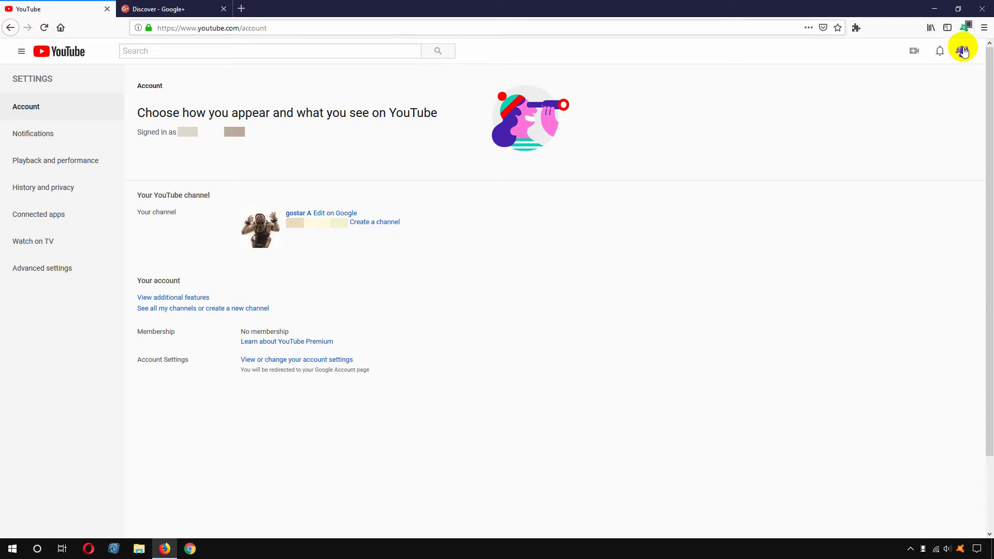
click(962, 51)
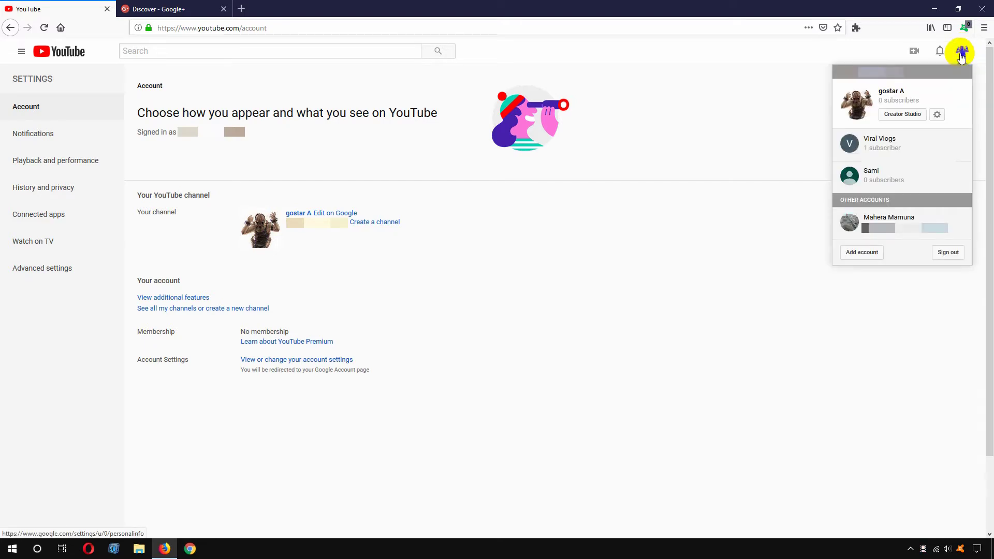
click(878, 140)
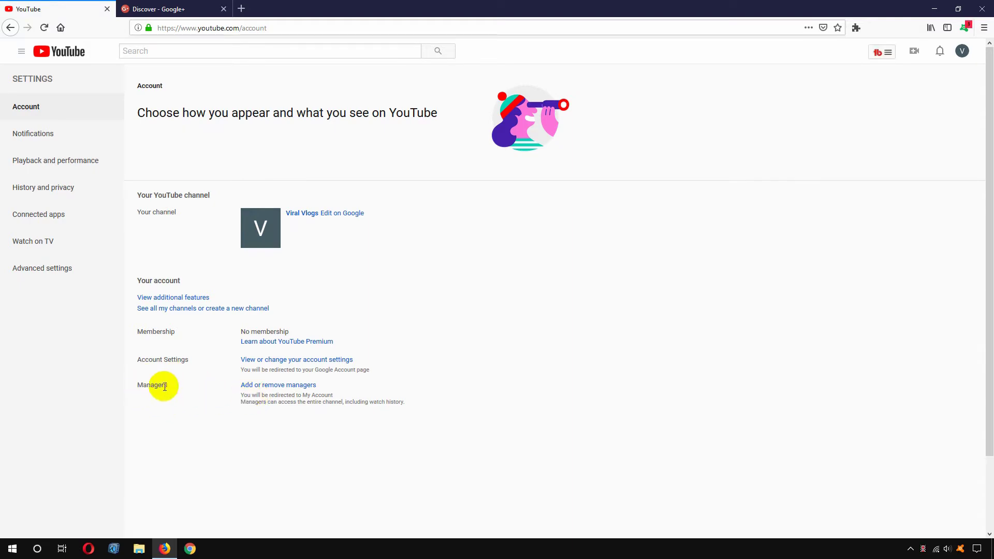
click(275, 387)
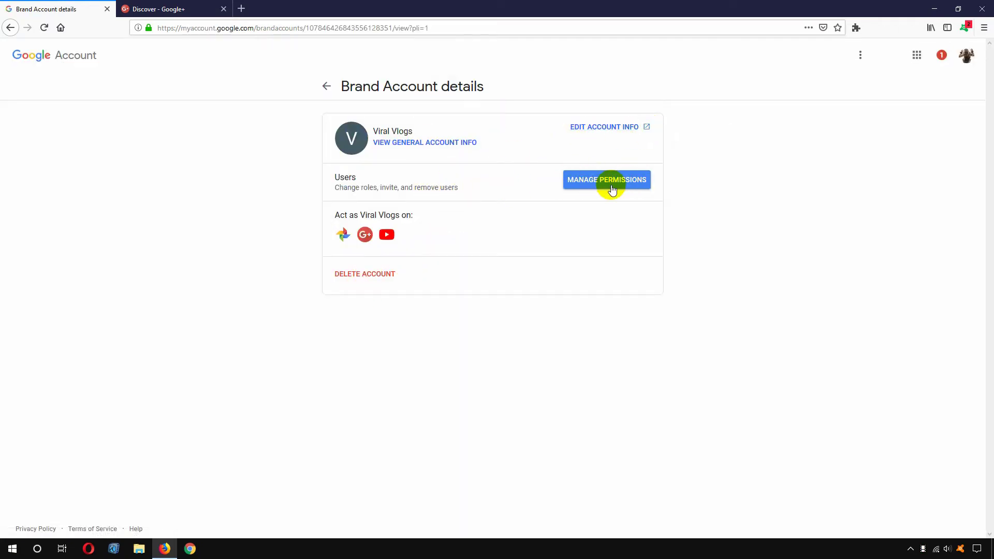
Step: In Manage Permissions, invite a new user by entering their e-mail and picking the suggestion
click(637, 178)
click(609, 186)
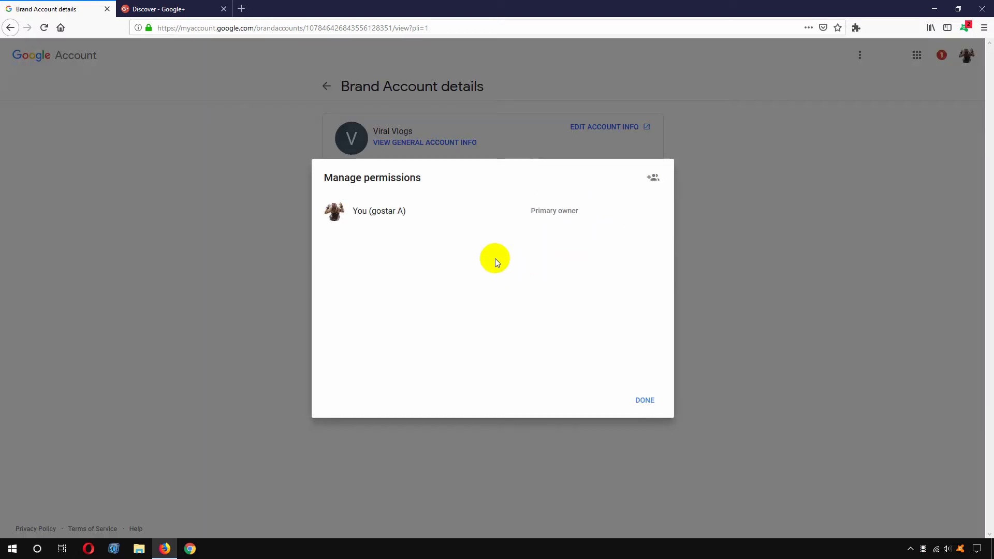
click(653, 178)
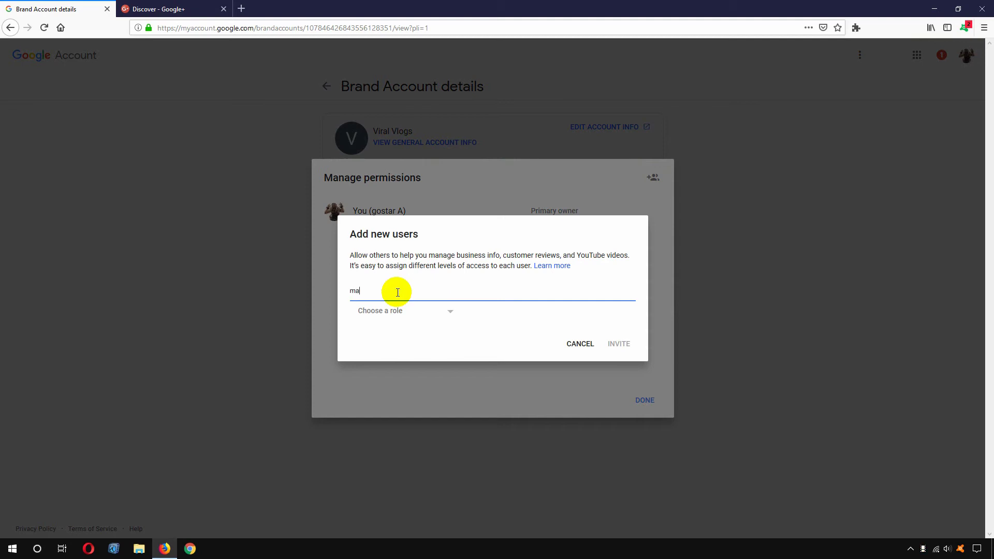
text(marjan.s)
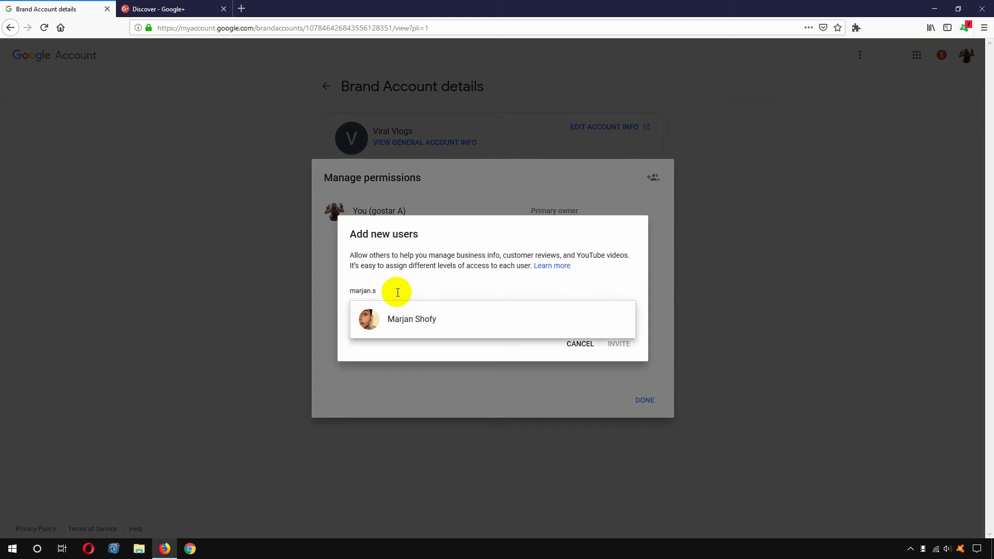
click(418, 321)
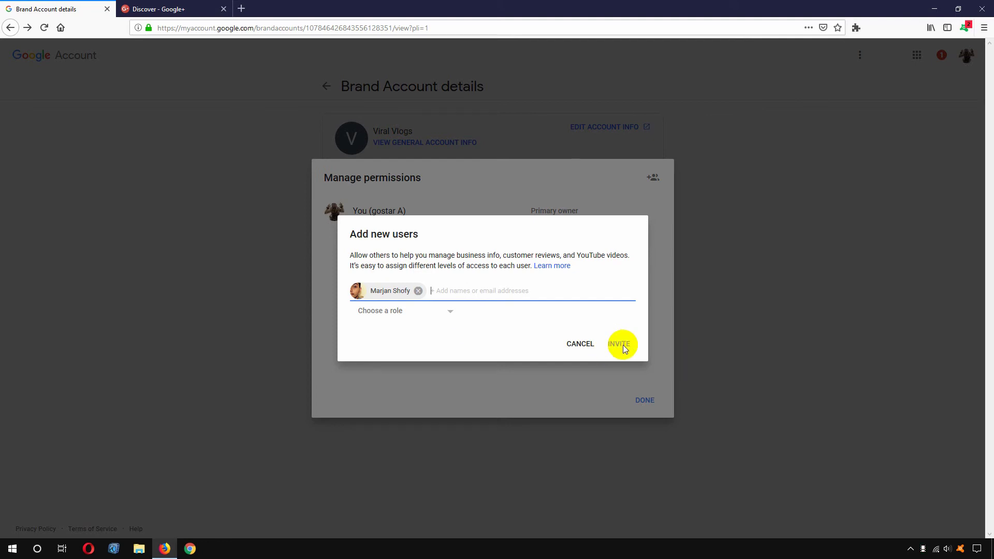
Step: Give the invitee the Manager role, send the invitation, and return to YouTube account settings
click(432, 312)
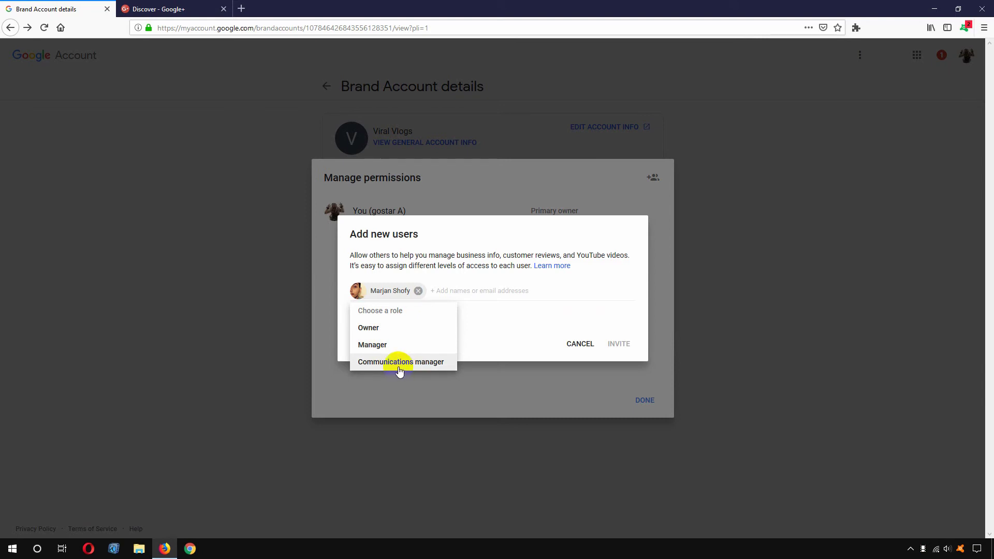
click(380, 344)
click(619, 344)
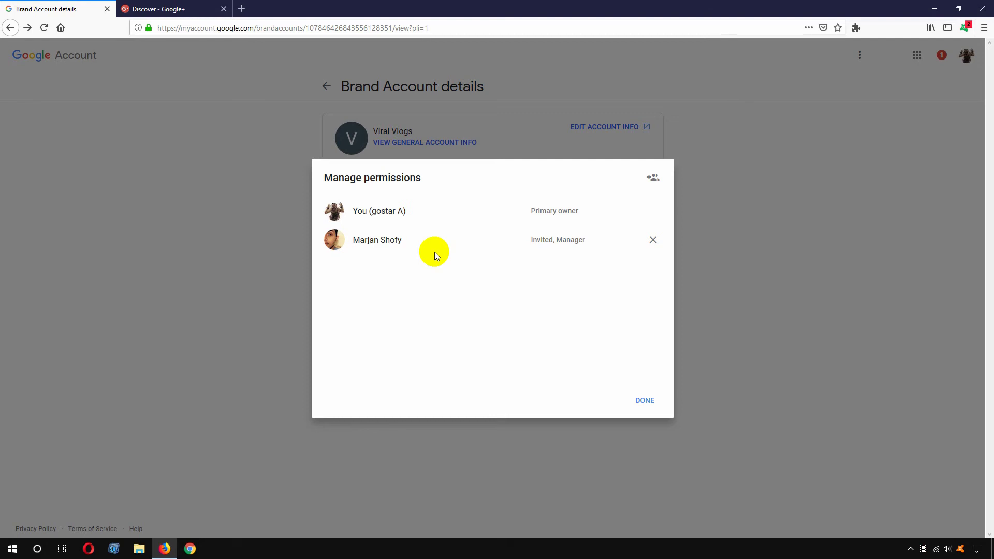
click(644, 402)
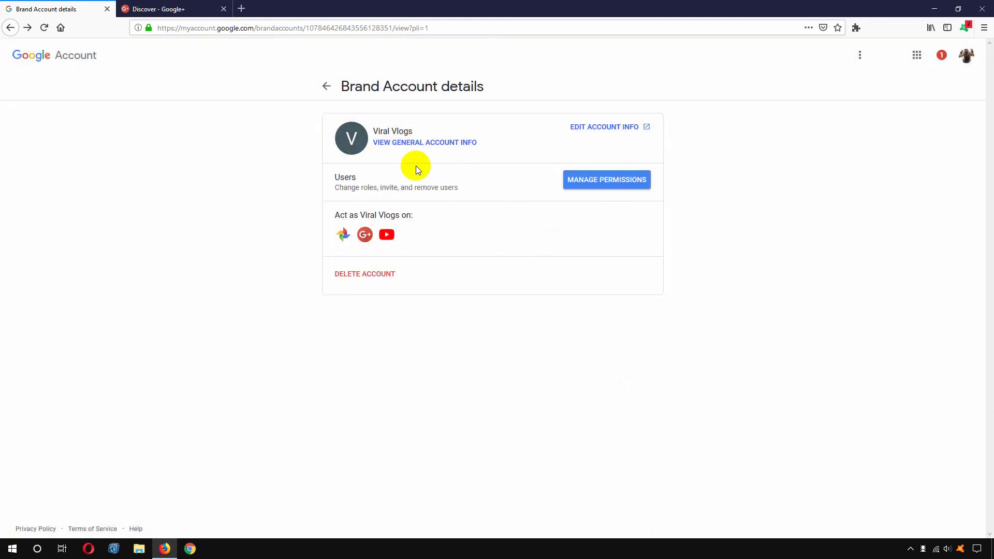
click(10, 27)
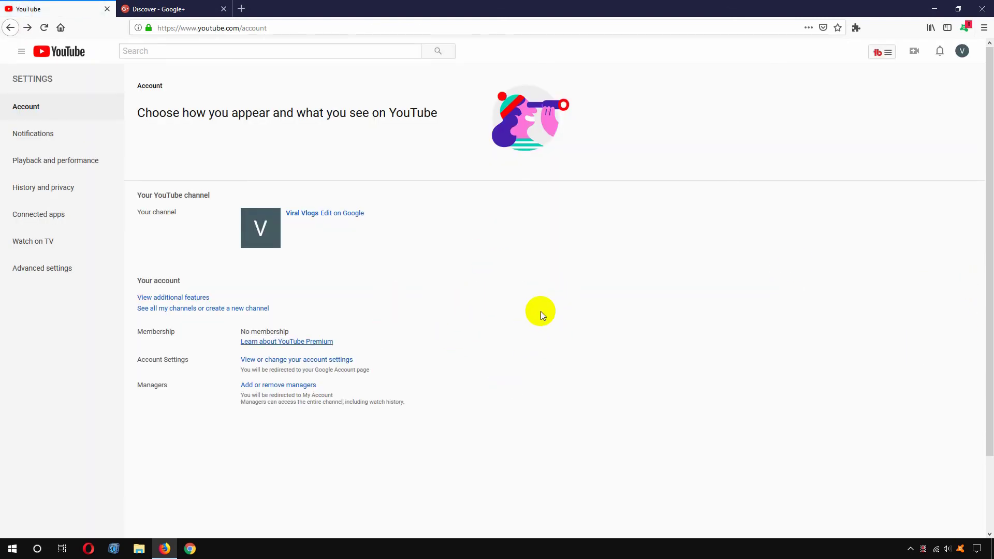
Step: Open the Viral Vlogs dashboard in Creator Studio, dismiss the welcome, and minimize Firefox
click(962, 51)
click(911, 117)
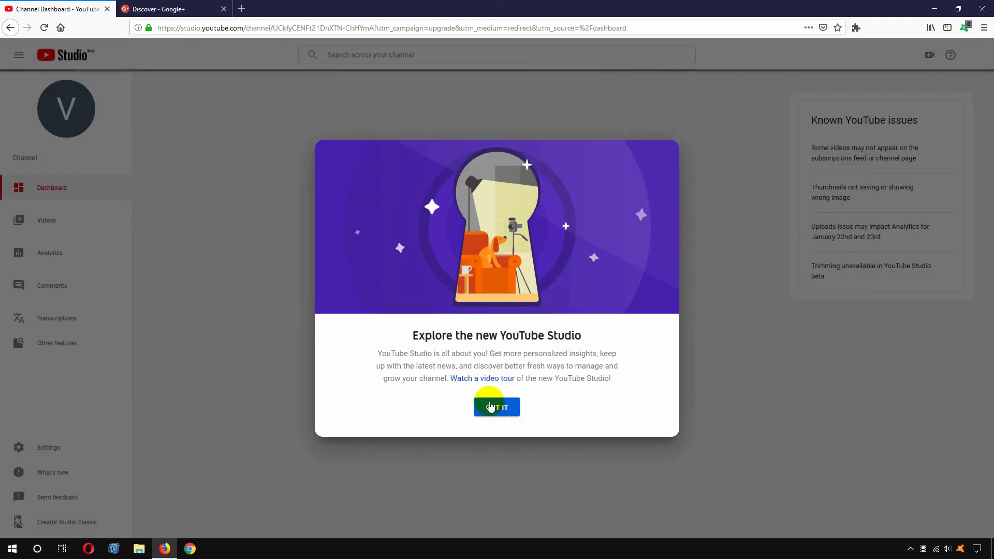
click(493, 407)
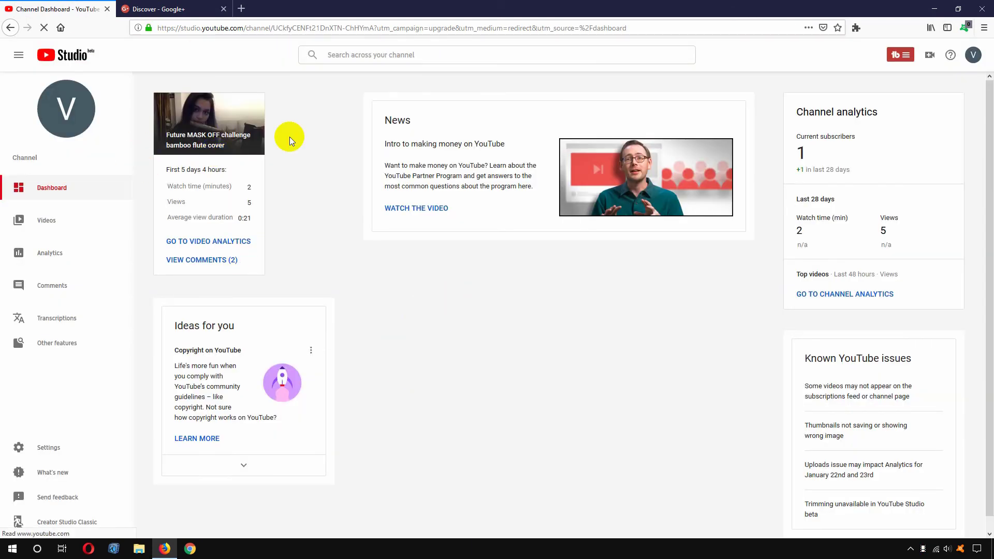
click(246, 148)
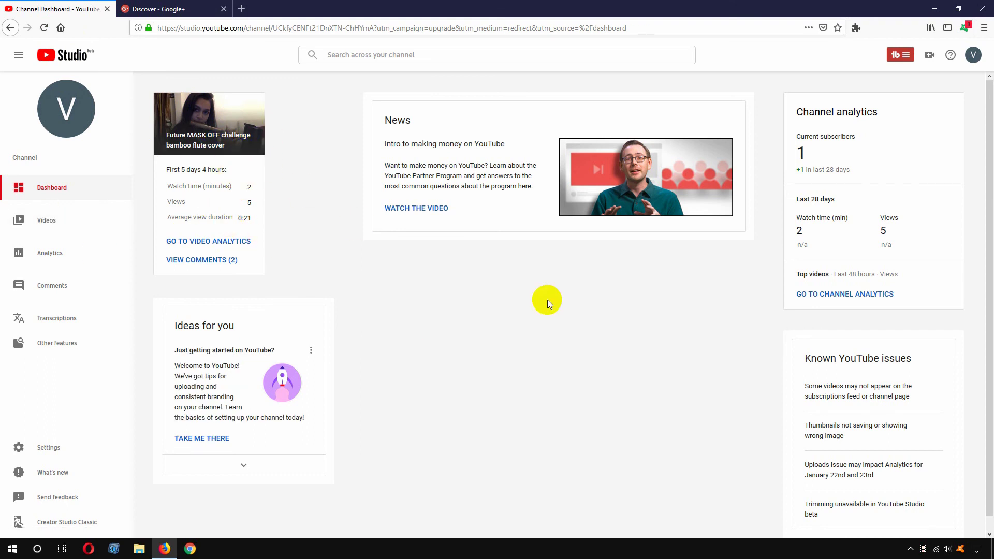
key(super+d)
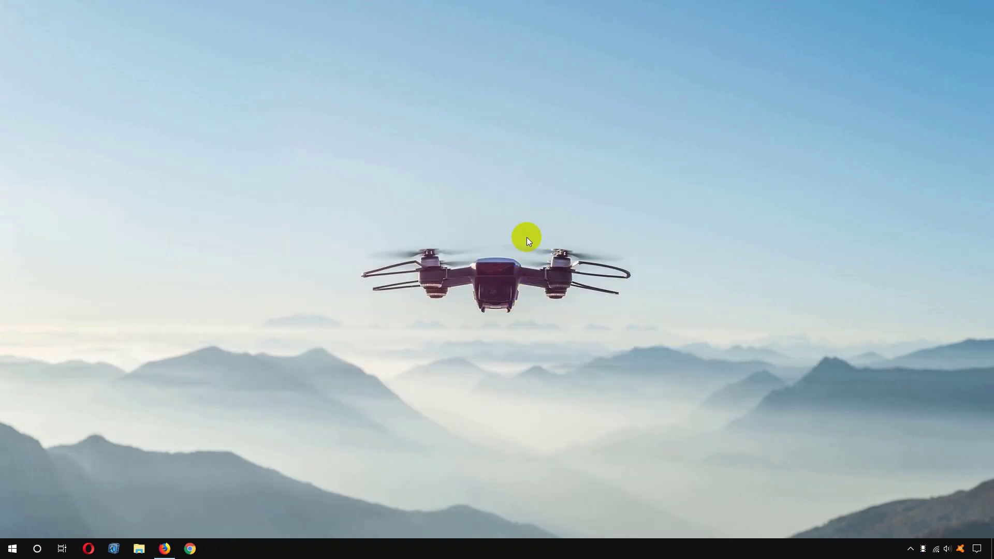